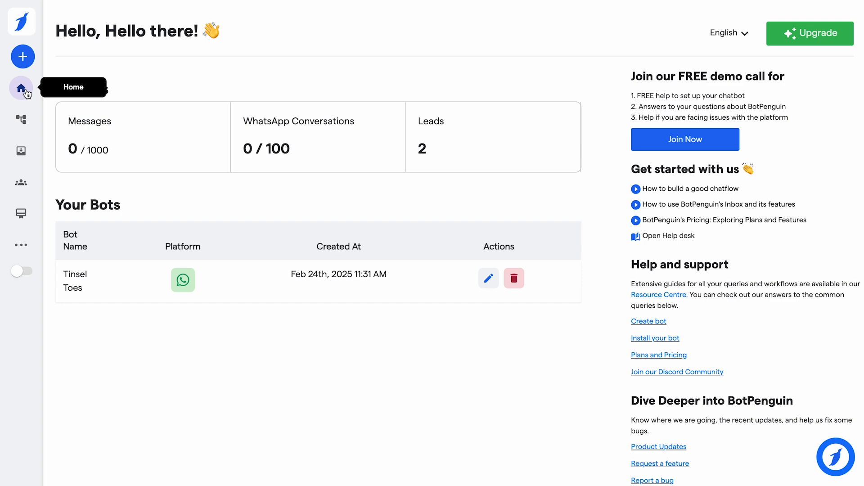
Open Flow 1 of the Tinsel Toes WhatsApp bot in the chat flow editor
left_click(24, 27)
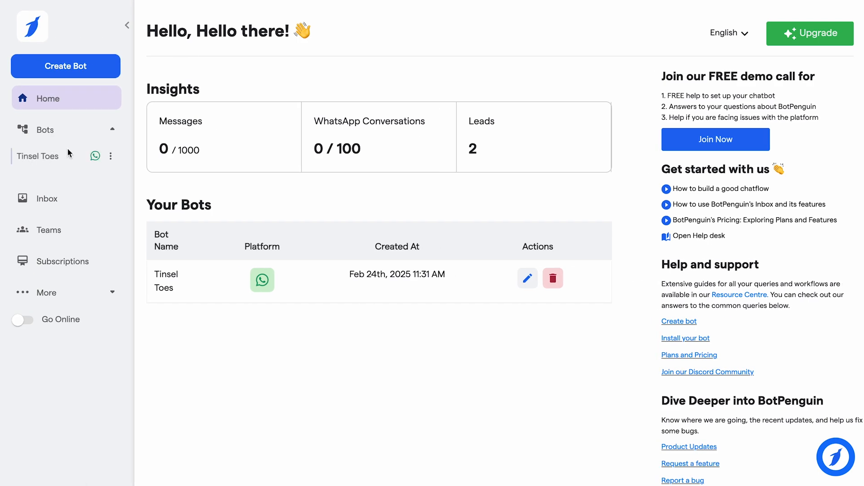
left_click(52, 157)
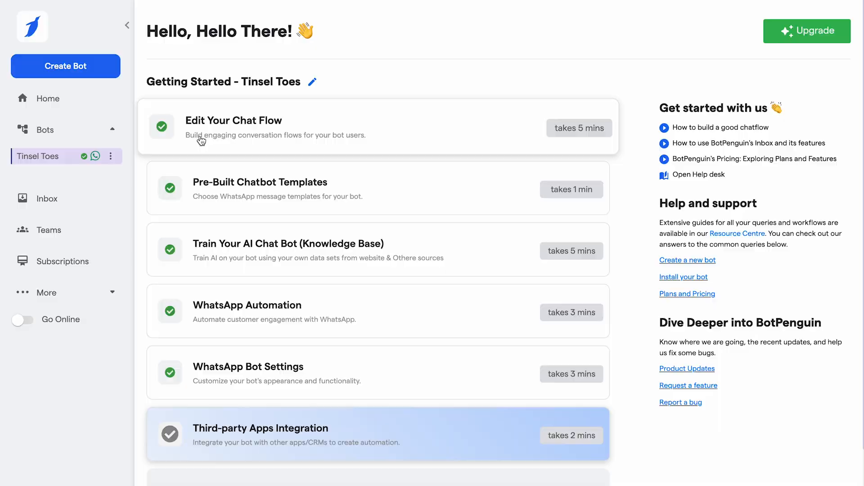
left_click(200, 139)
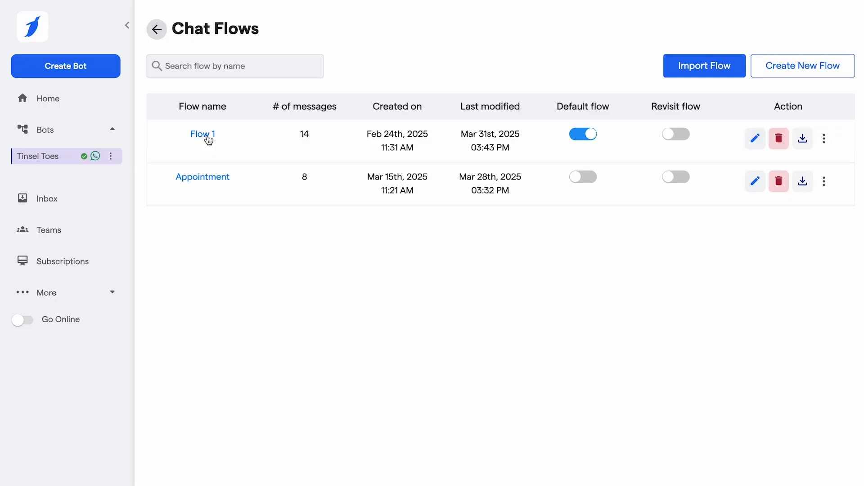
left_click(207, 138)
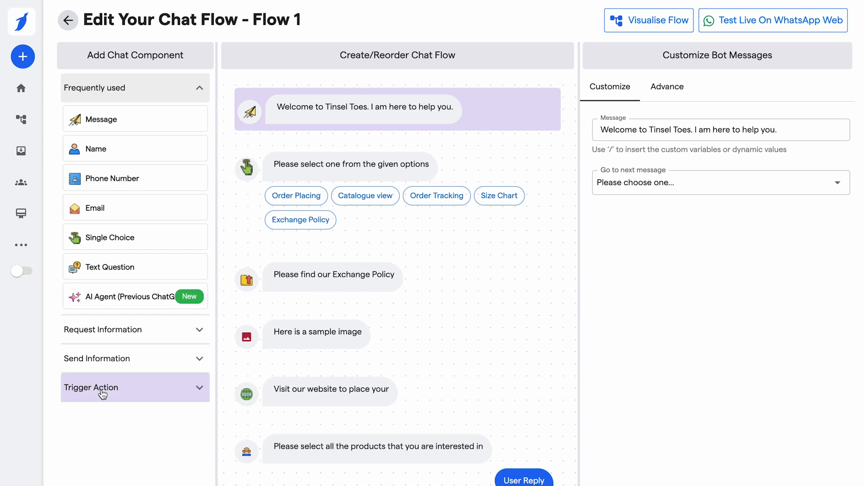
Add a Payment trigger action to the chat flow after the welcome message
left_click(199, 390)
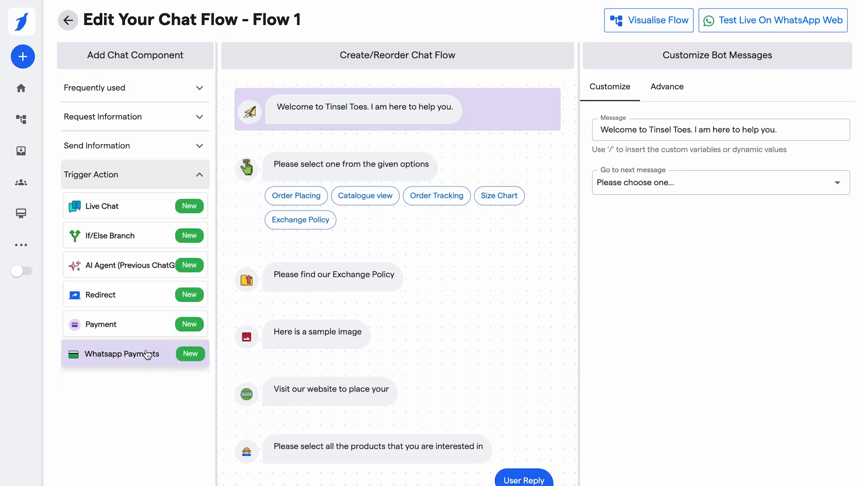
left_click(131, 333)
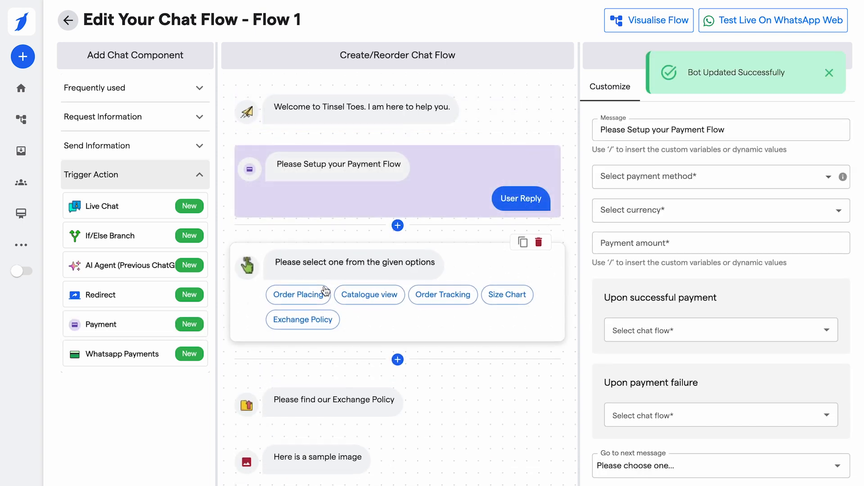
Configure the payment component with Razorpay as payment method, INR as currency and 2500 as amount
left_click(742, 128)
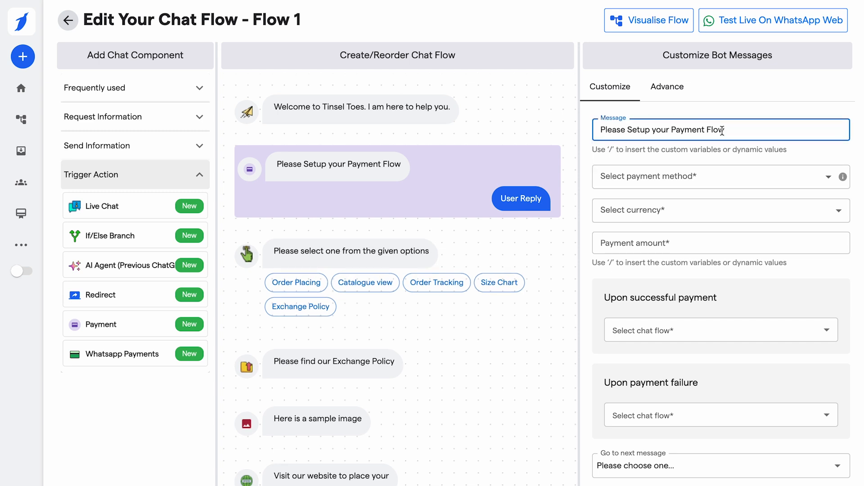
left_click(675, 180)
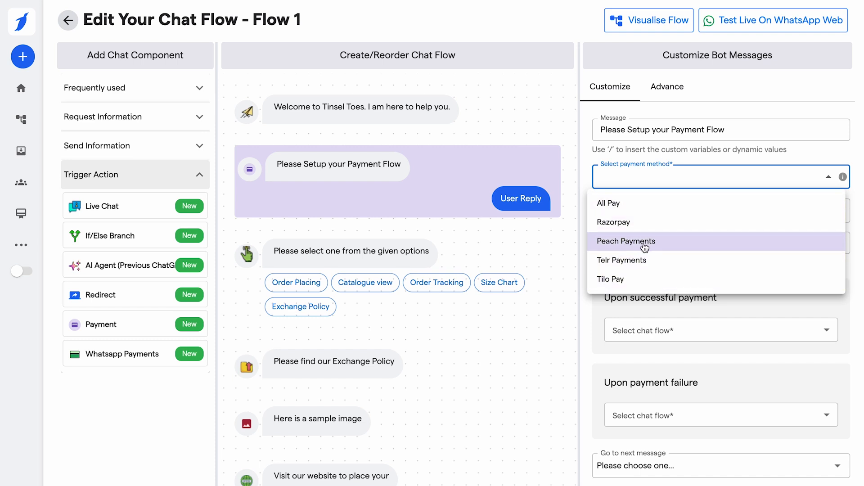
left_click(643, 223)
left_click(659, 212)
left_click(624, 263)
left_click(627, 243)
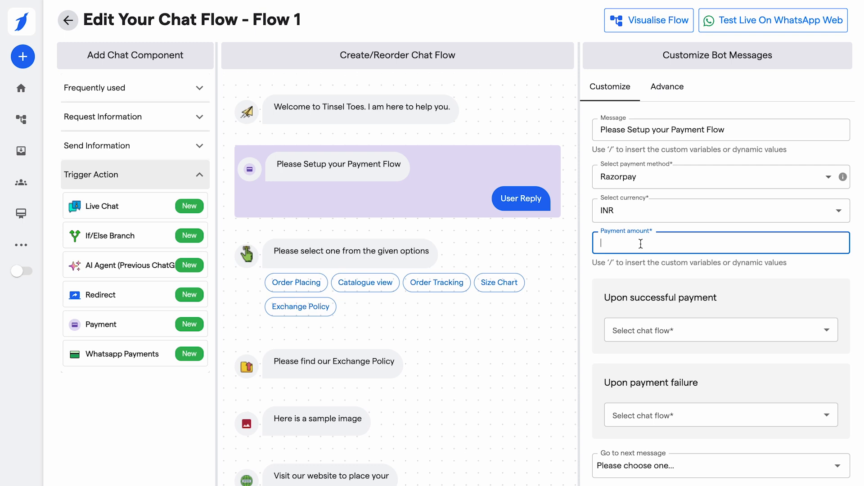
type("2500")
left_click(593, 268)
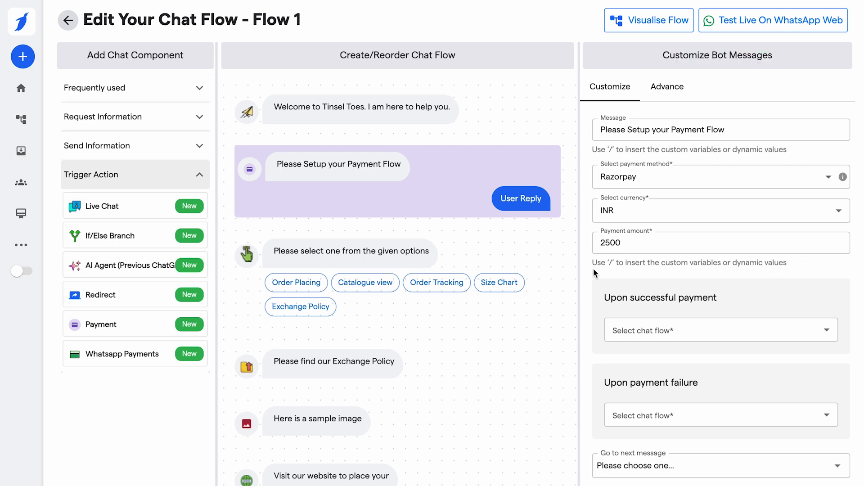
Replace the payment amount with "/" to bring up the available attributes, and dismiss the list without choosing one
double_click(639, 246)
key("BackSpace")
type("/")
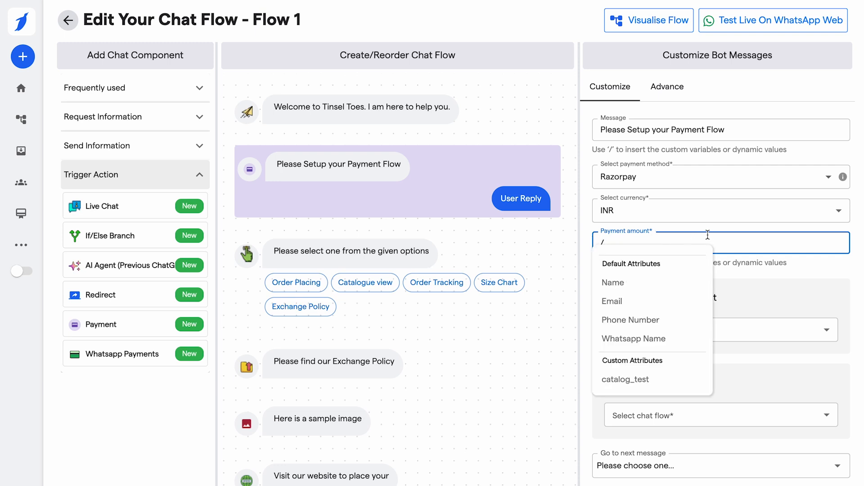
left_click(772, 276)
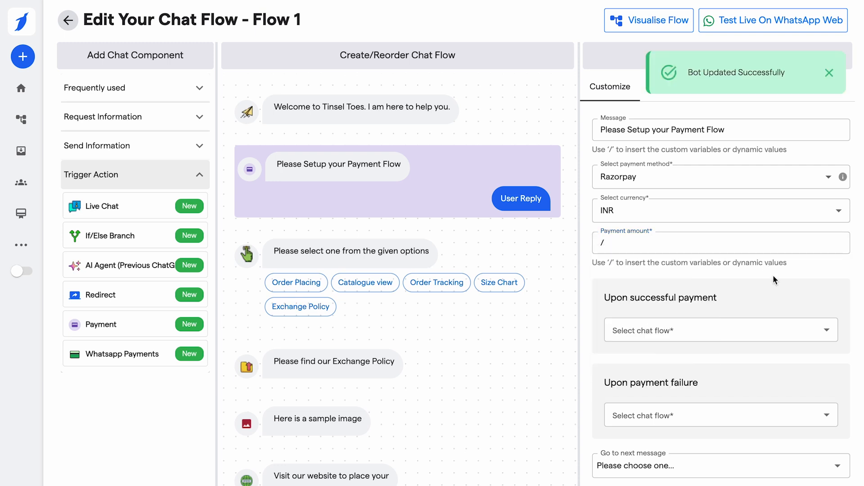
Examine the payment component's choices for successful payment, payment failure and the next message without selecting any
scroll(717, 269, "down", 1)
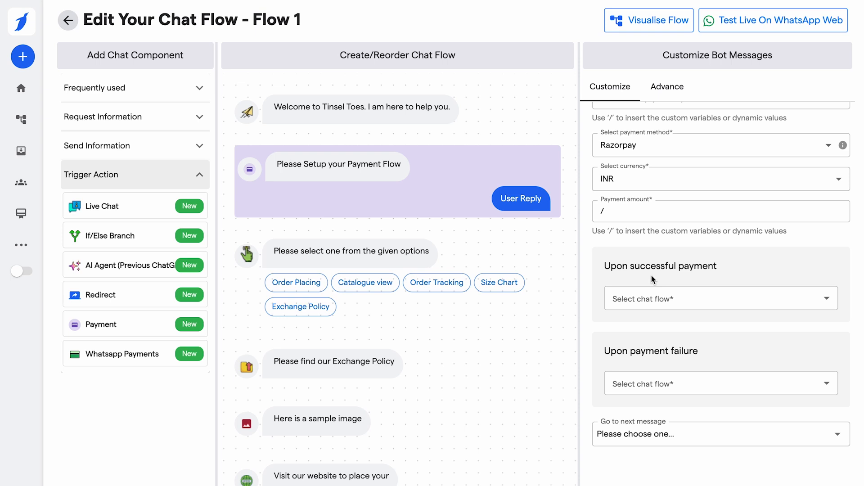
left_click(644, 301)
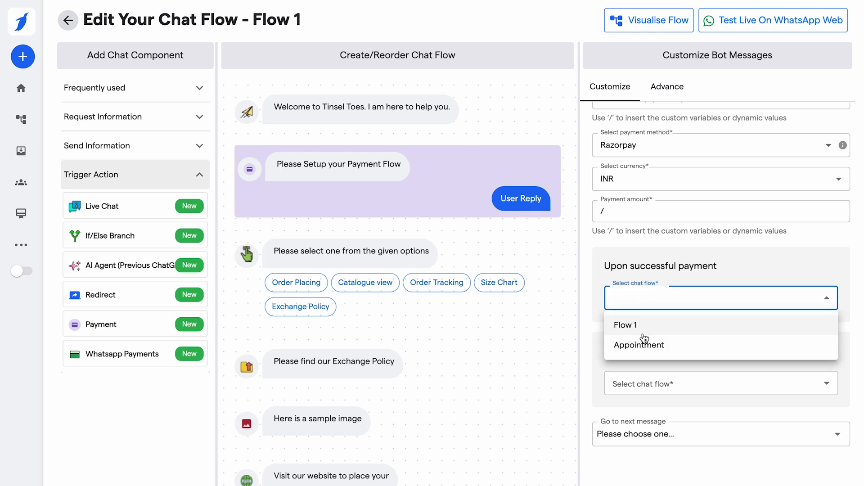
left_click(636, 362)
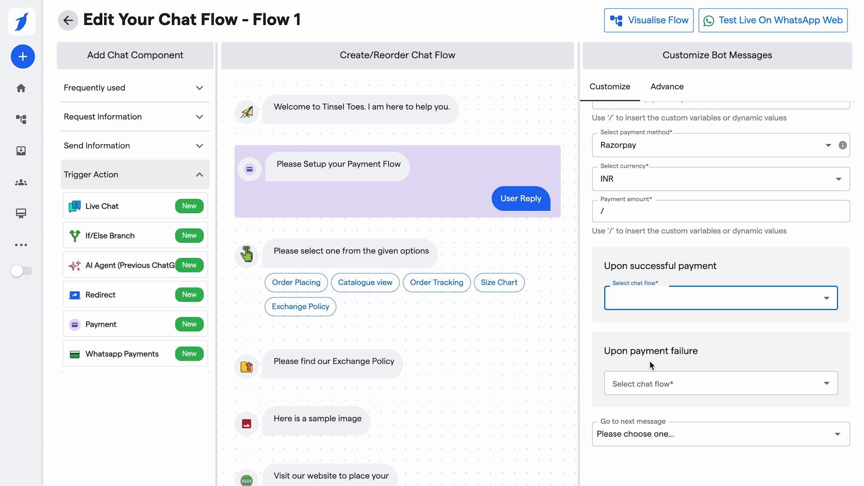
left_click(639, 384)
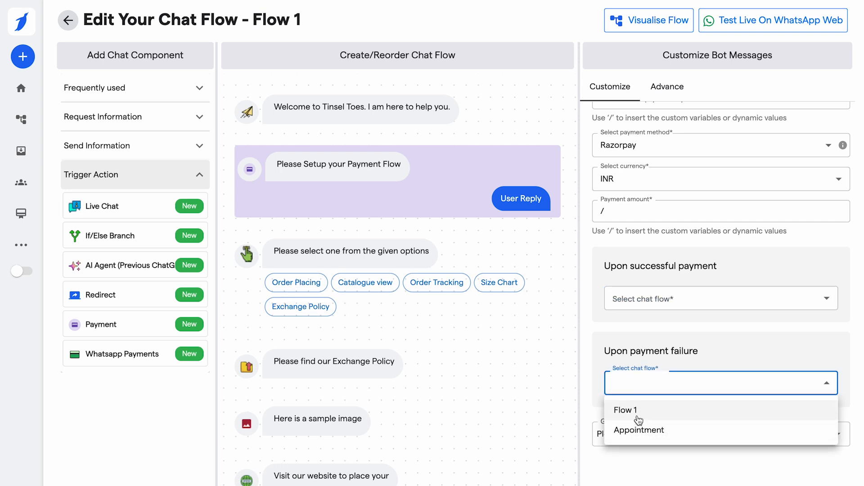
left_click(586, 378)
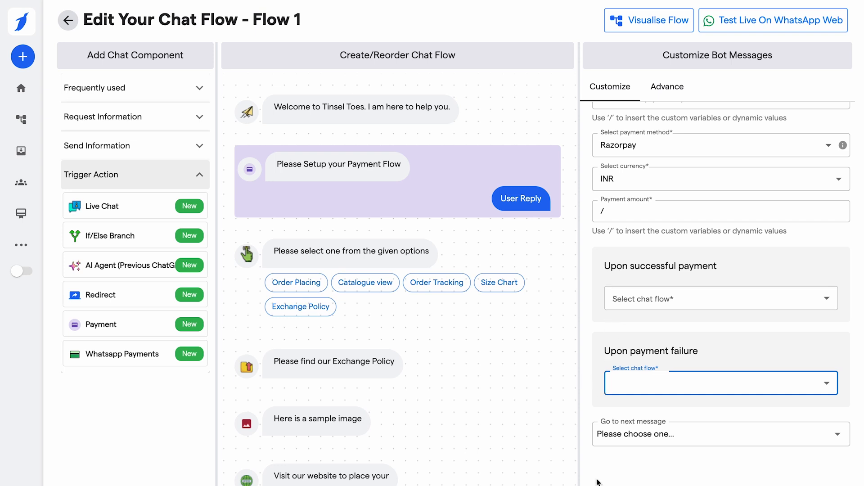
left_click(634, 435)
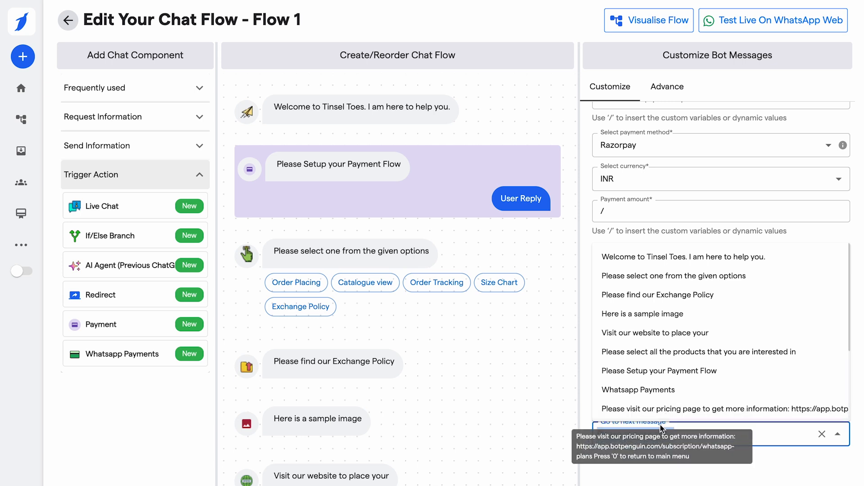
left_click(637, 473)
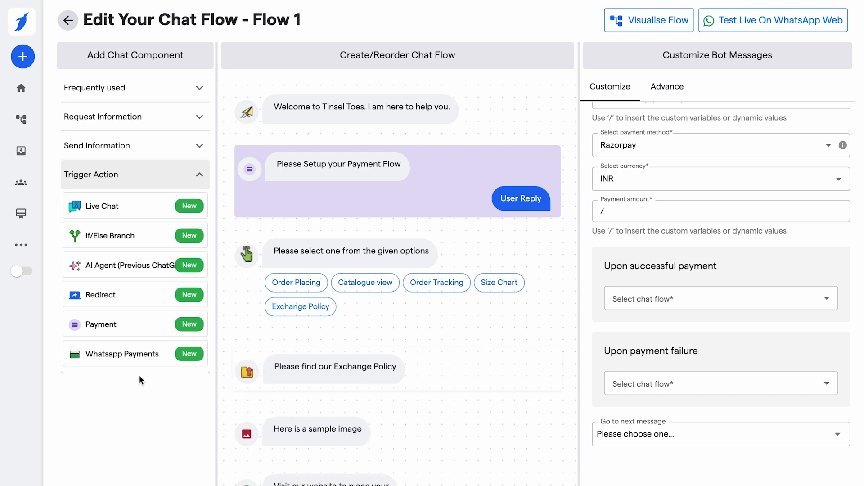
Add a Whatsapp Payments component to the chat flow after the payment message
left_click(127, 359)
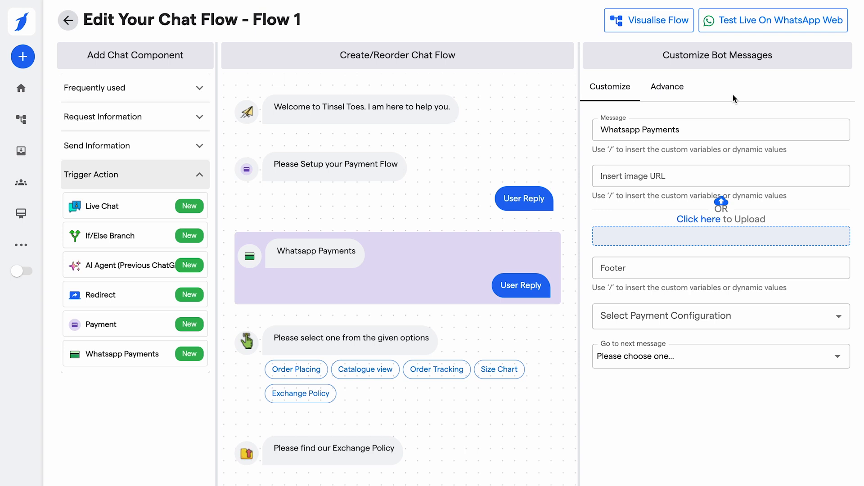
Go to Meta Business Suite at business.facebook.com in a new browser tab
key("ctrl+t")
left_click(563, 15)
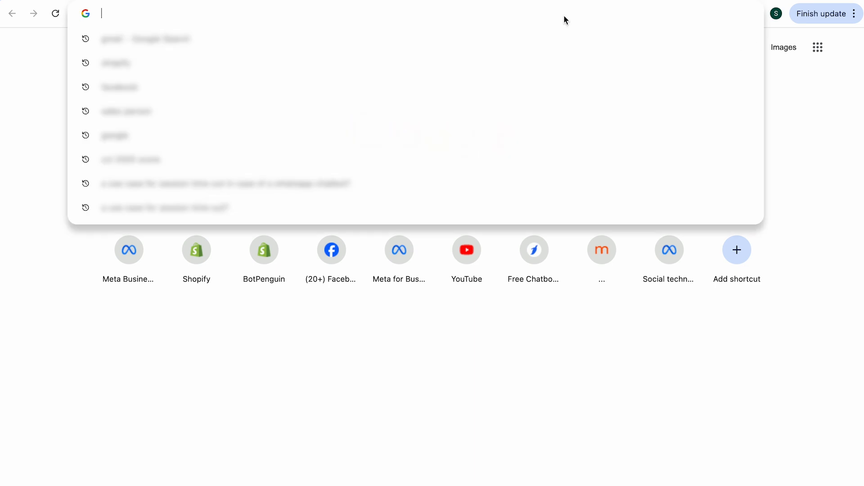
type("bui")
key("BackSpace")
type("s")
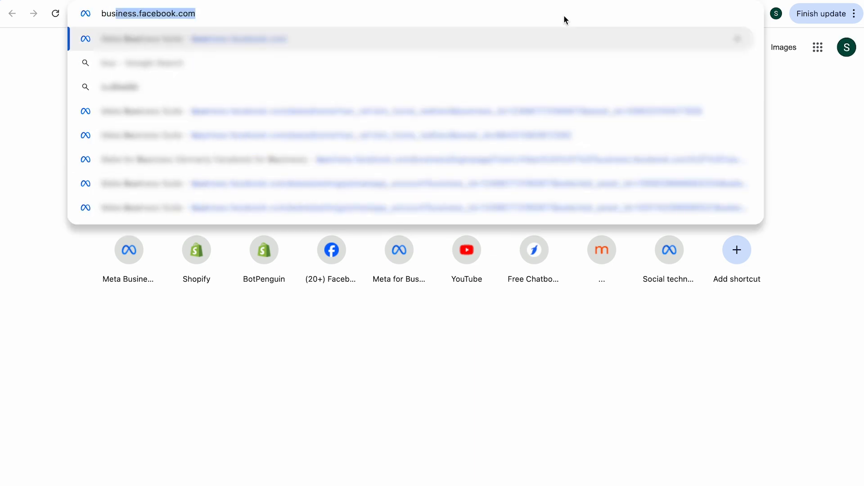
key("Return")
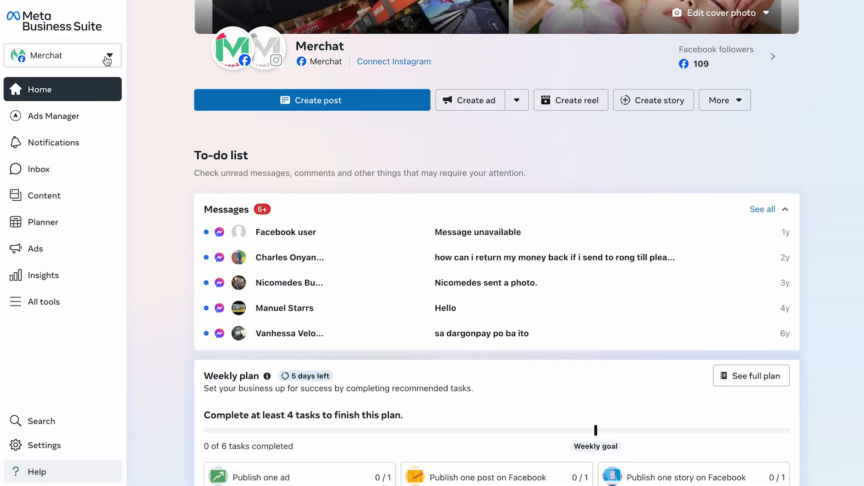
Open the settings of the Tinsel Toes business portfolio
left_click(106, 57)
left_click(72, 143)
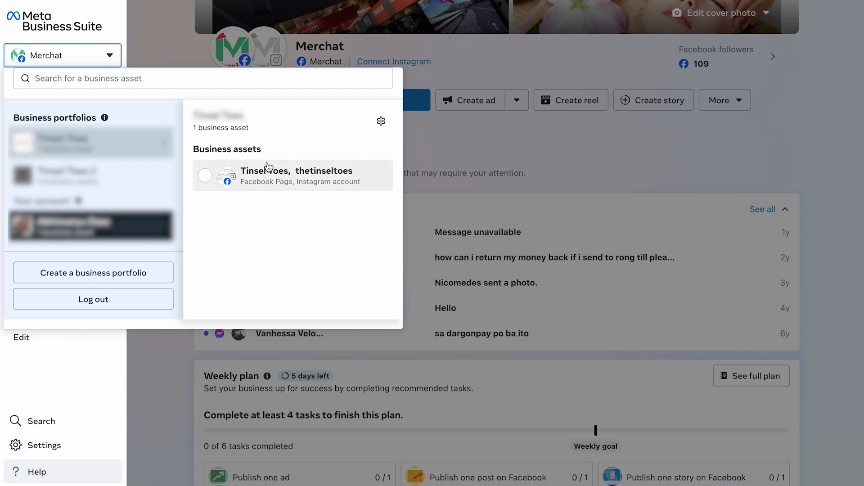
left_click(380, 127)
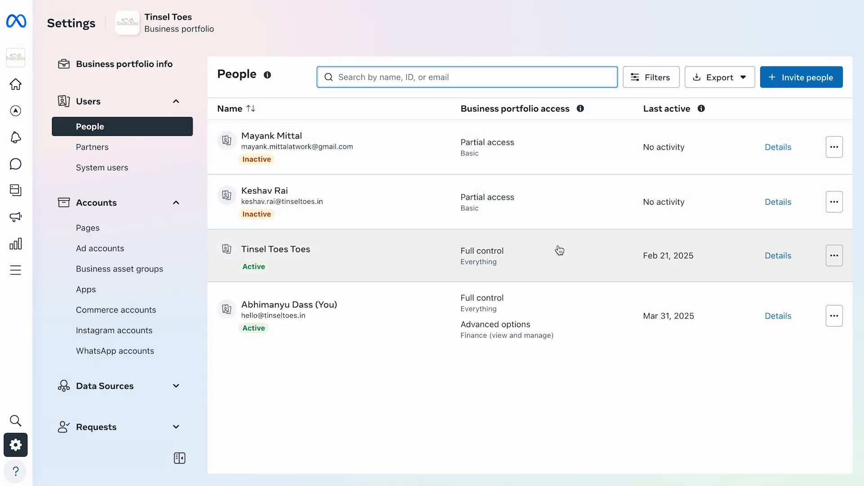
Open the second WhatsApp account, "Tinsel toes", in WhatsApp Manager
left_click(133, 355)
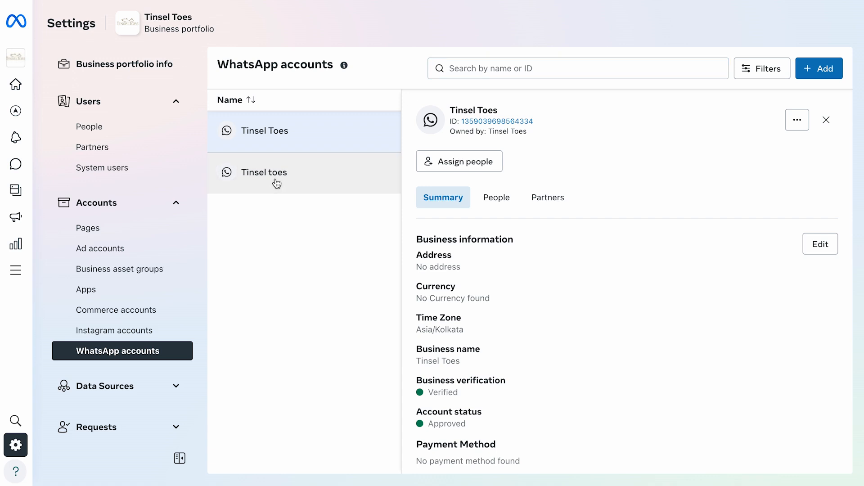
left_click(274, 181)
scroll(652, 344, "down", 2)
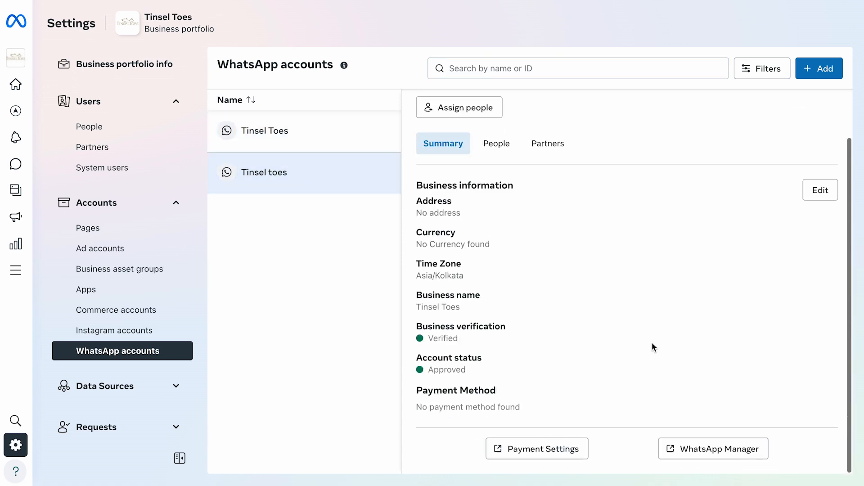
left_click(700, 449)
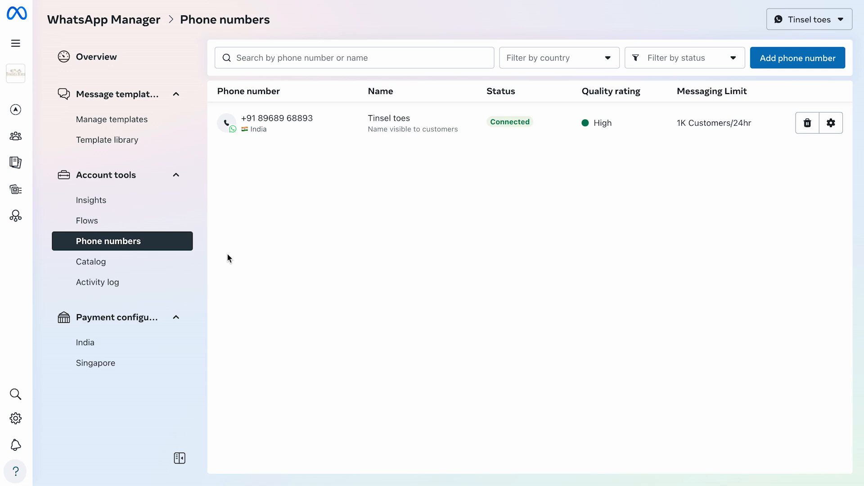
Start a new payment configuration for India with Razorpay as the payment gateway
left_click(93, 347)
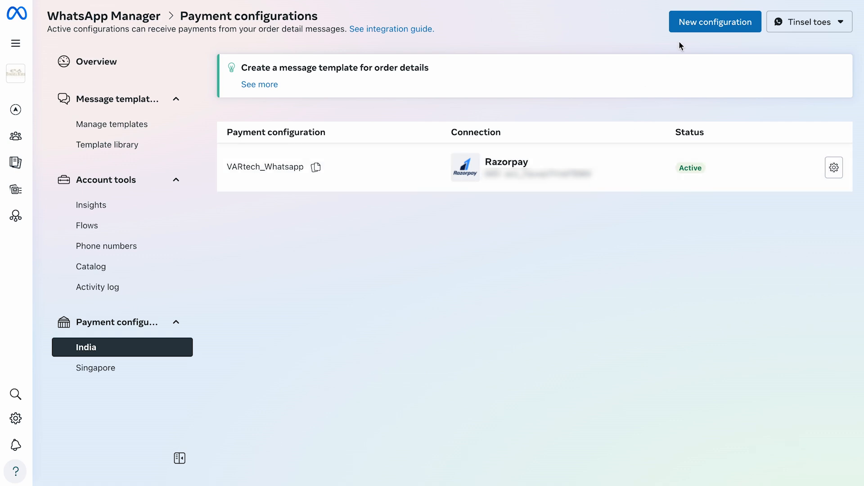
left_click(712, 26)
left_click(559, 395)
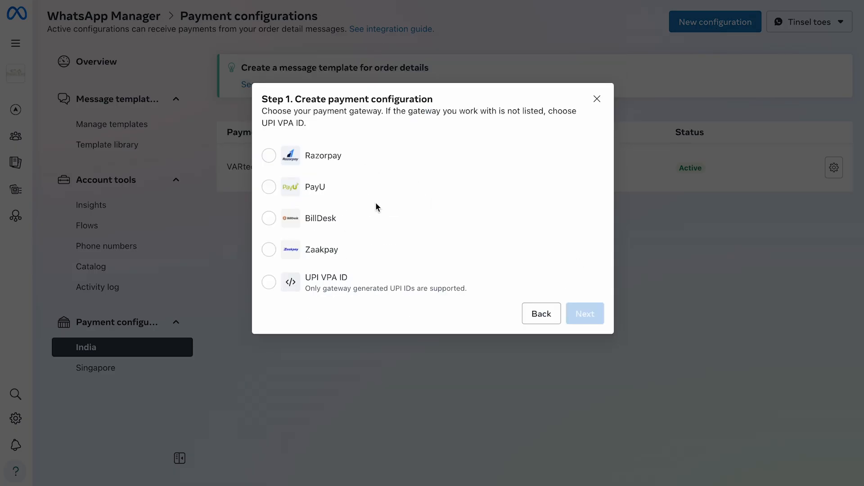
left_click(269, 158)
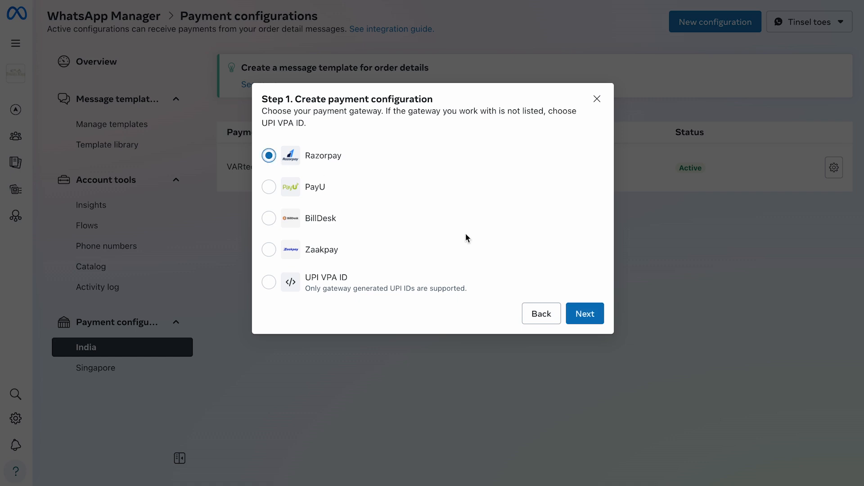
left_click(582, 323)
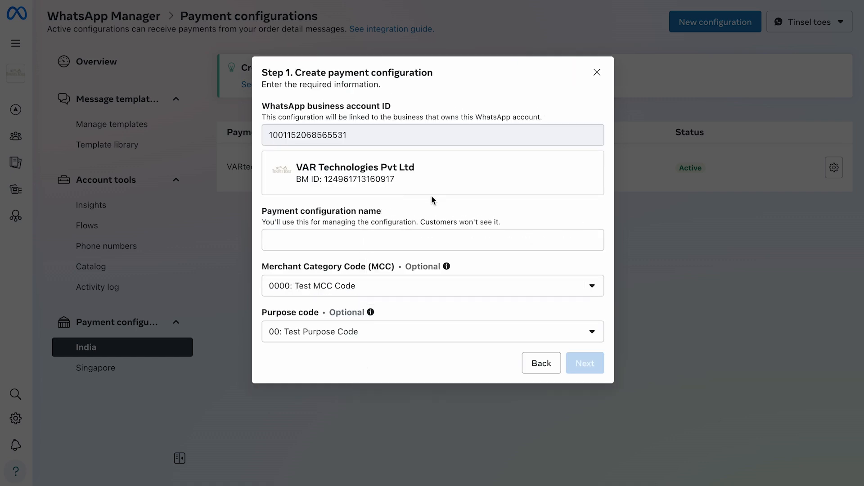
Name the payment configuration vartech2 and proceed with the default merchant category and purpose codes
left_click(384, 243)
type("vartec")
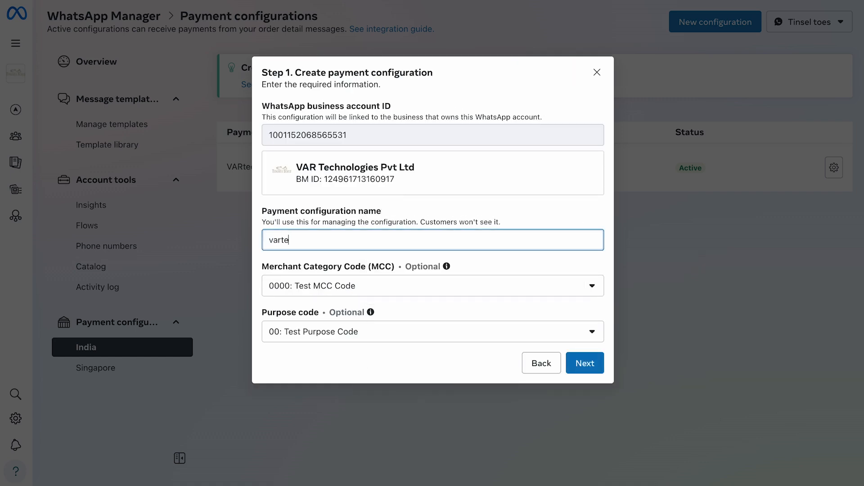
type("h")
type("2")
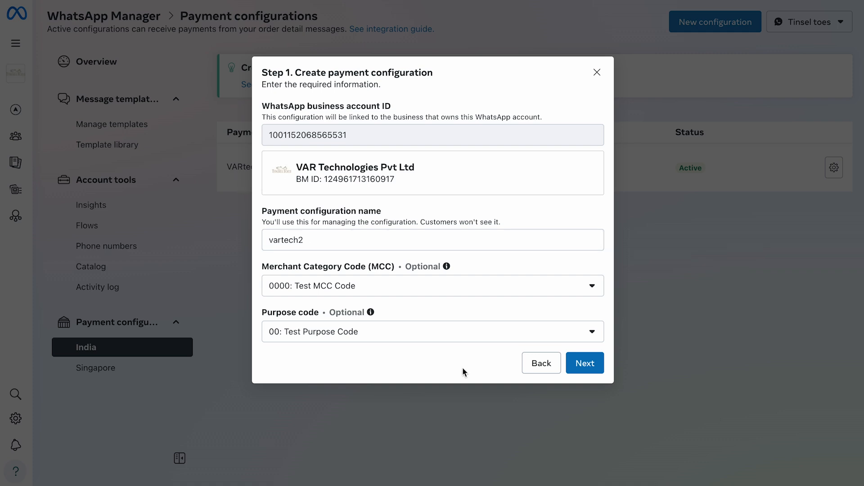
left_click(582, 364)
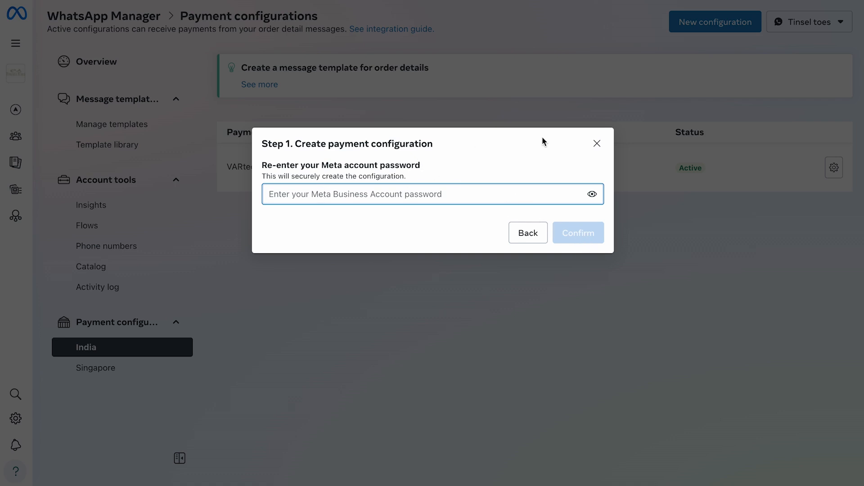
Cancel the new payment configuration at the account password confirmation
left_click(597, 144)
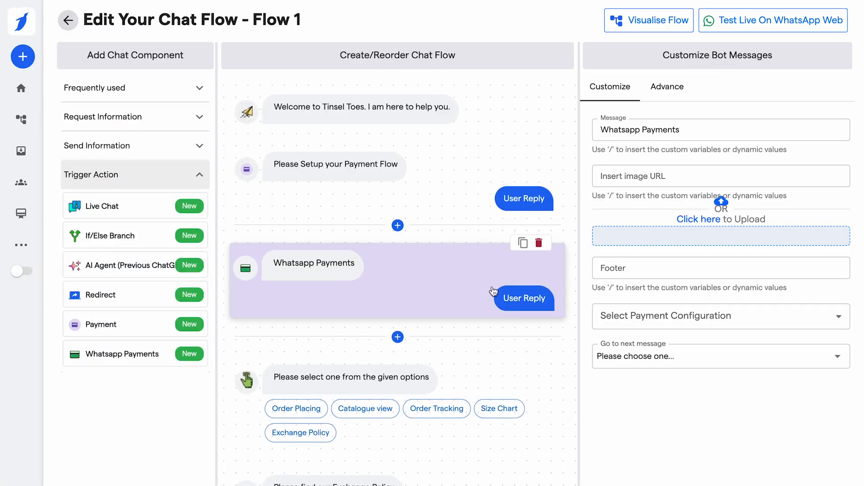
In BotPenguin's chat flow editor, select VARtech_Whatsapp as the payment configuration for the Whatsapp Payments component
left_click(692, 129)
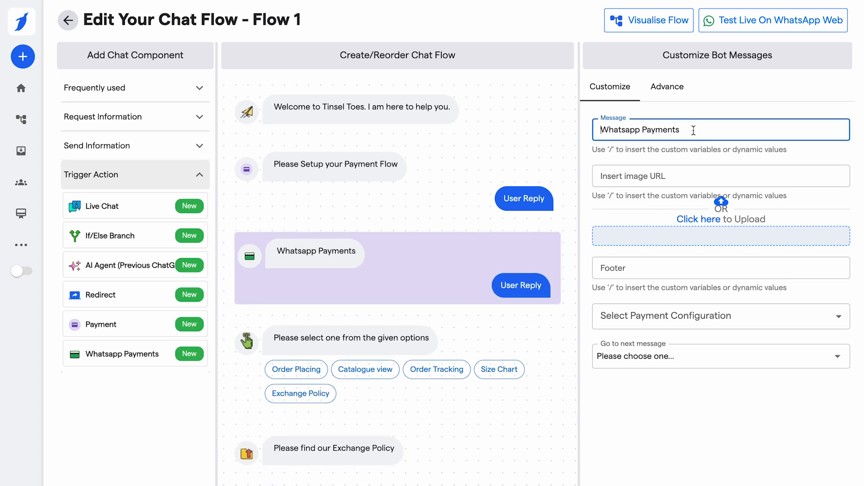
left_click(640, 176)
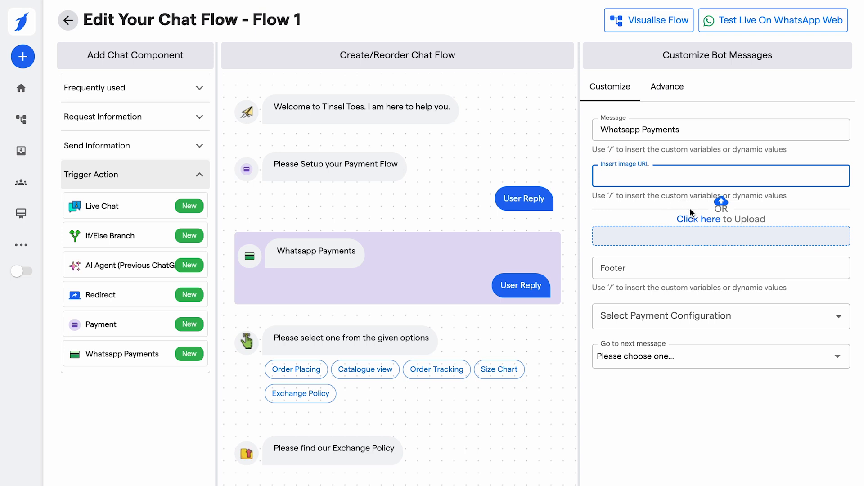
left_click(708, 326)
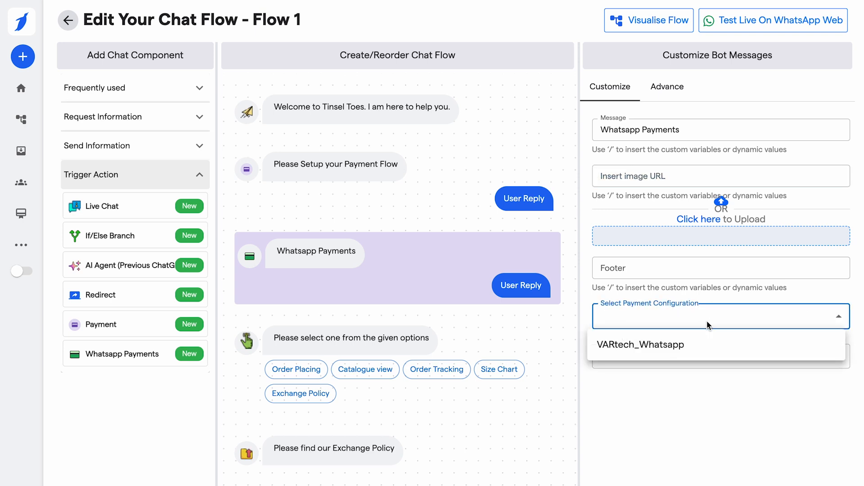
left_click(650, 349)
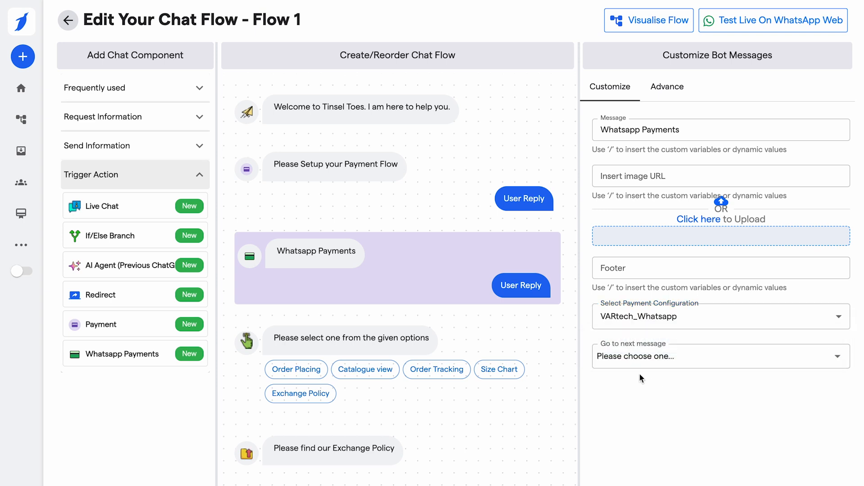
left_click(637, 359)
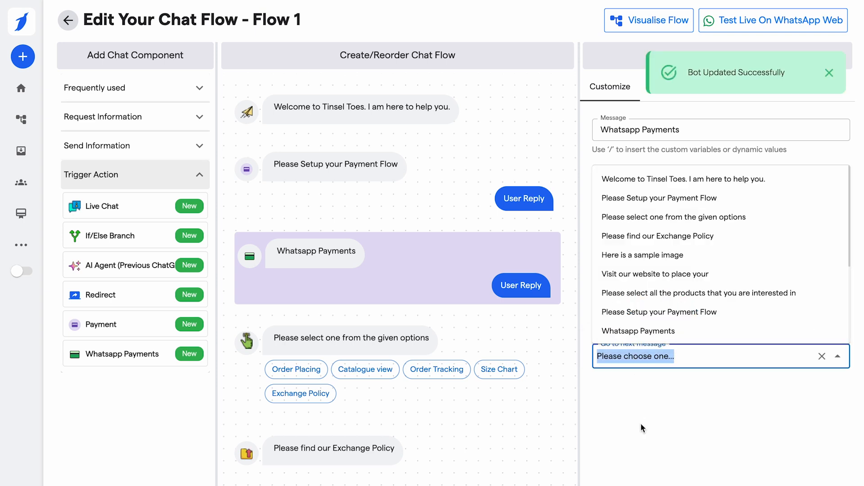
left_click(658, 402)
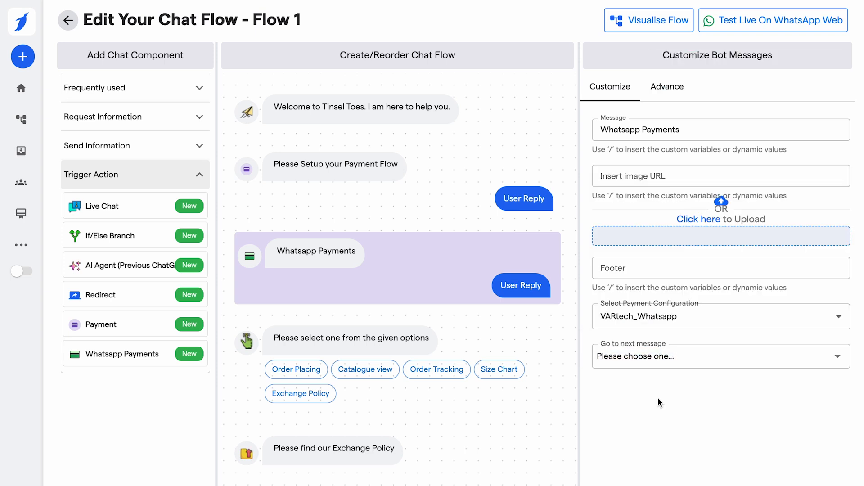